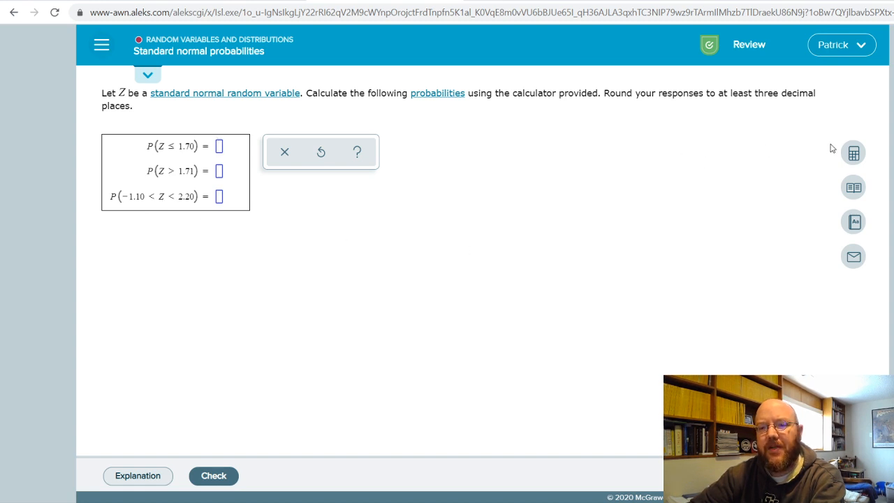
Step: Evaluate P(Z ≤ 1.70) with the built-in calculator and enter .955 in the first answer box
left_click(853, 153)
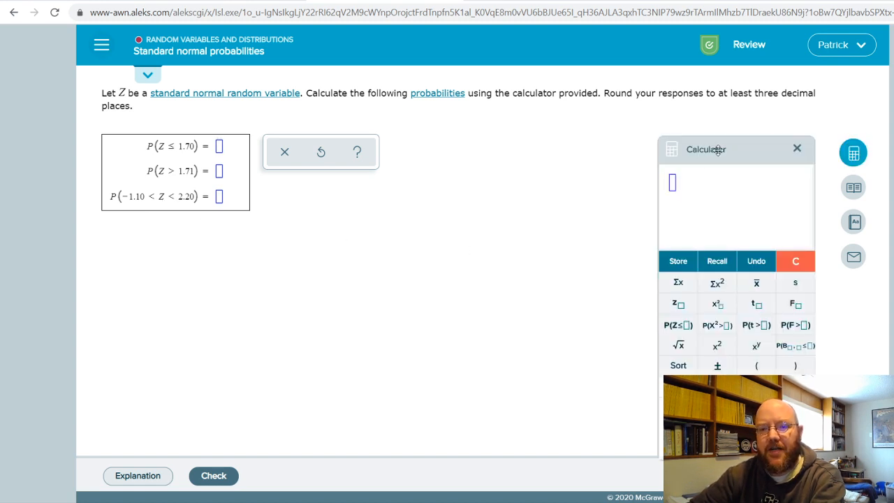
left_click_drag(707, 151, 462, 128)
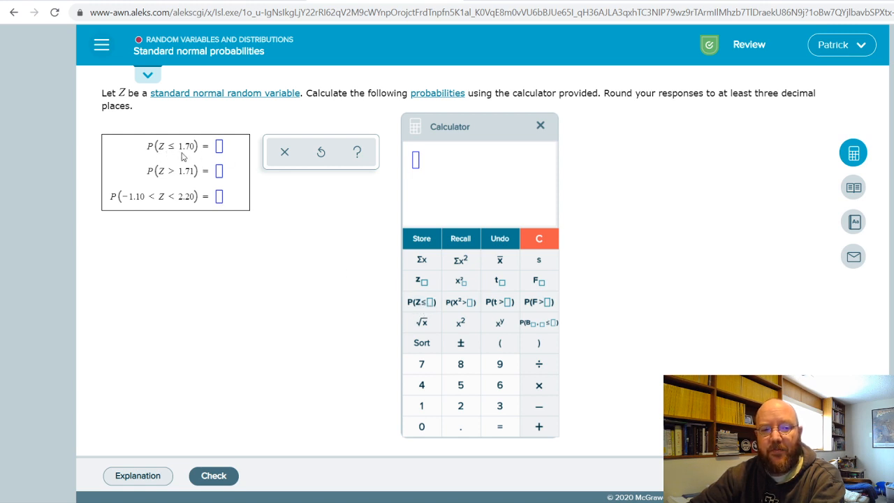
left_click(422, 302)
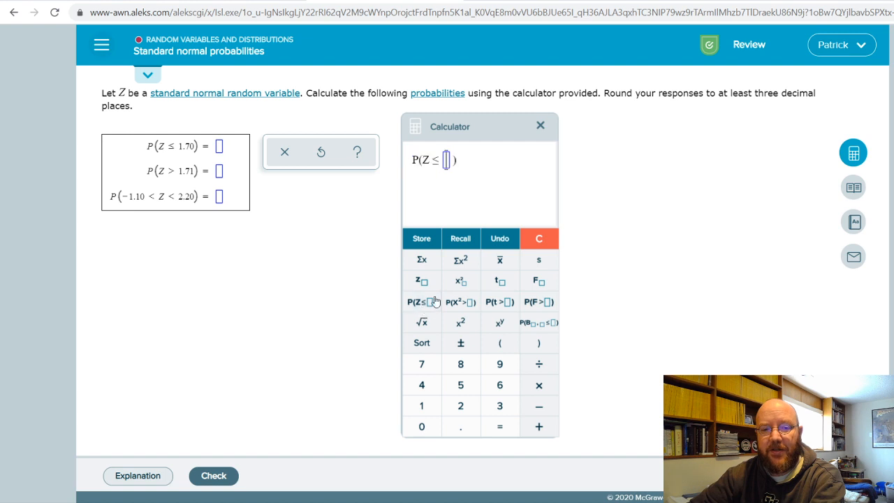
type("1.70")
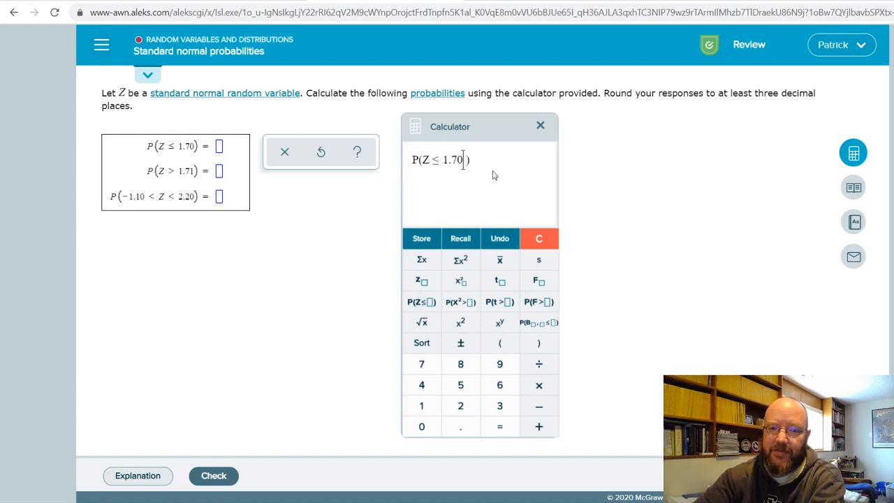
key("Return")
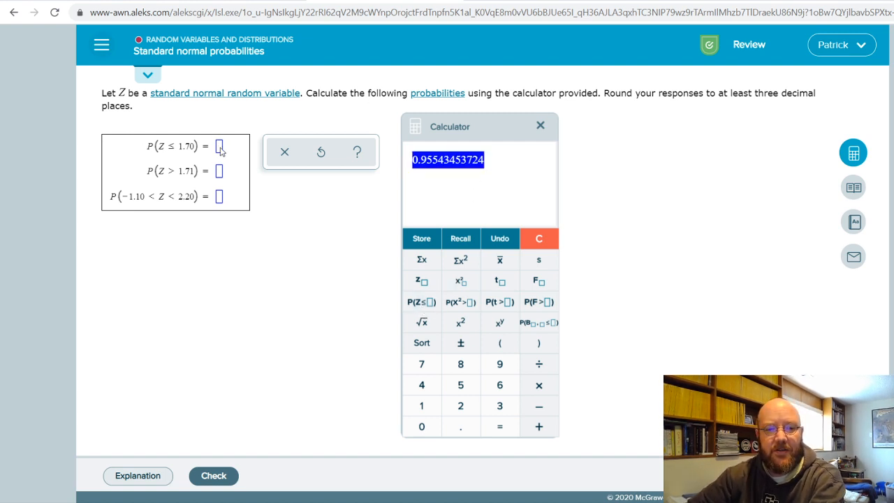
left_click(219, 146)
type(".9")
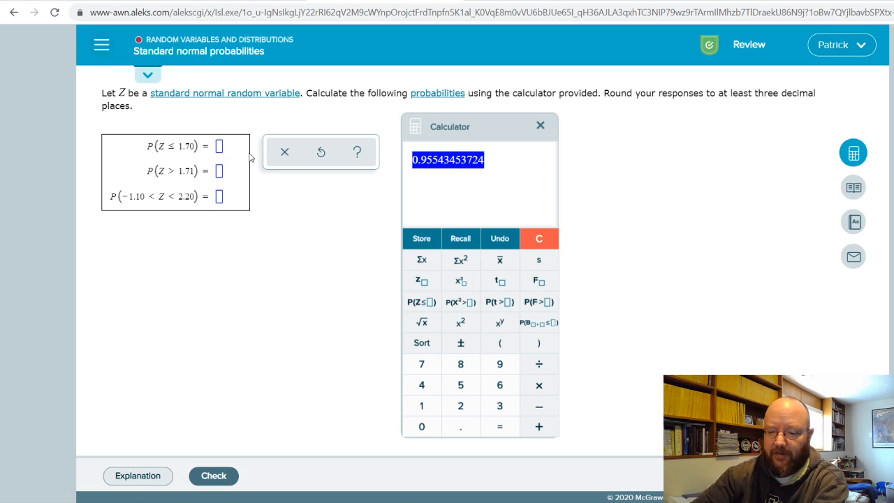
type("55")
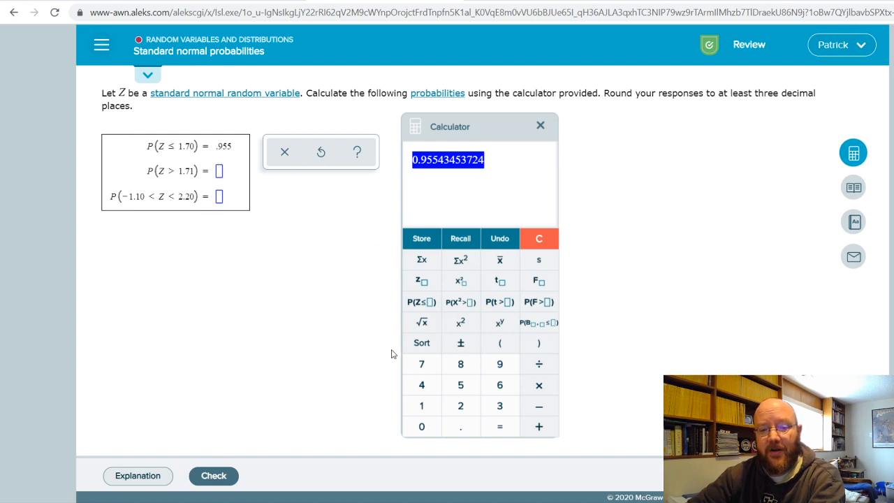
Step: Evaluate 1 − P(Z ≤ 1.71) ≈ 0.0436 on the keypad for the second answer .044
left_click(539, 238)
left_click(422, 405)
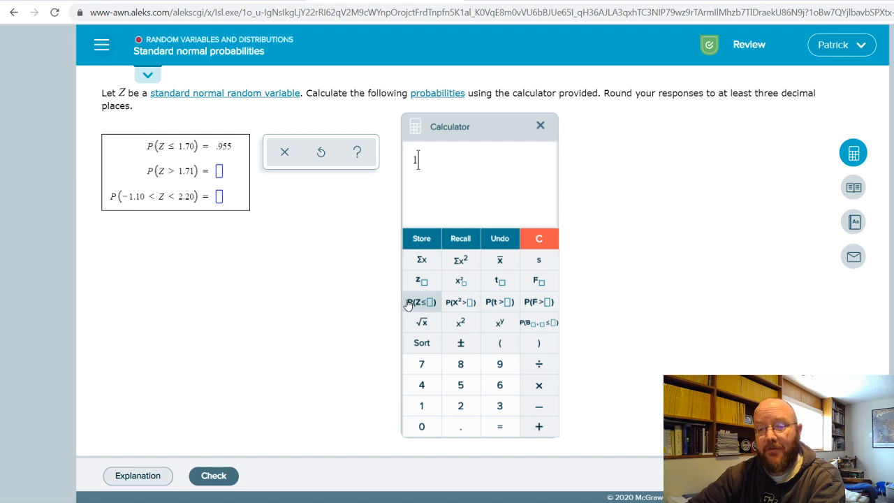
left_click(539, 406)
left_click(422, 302)
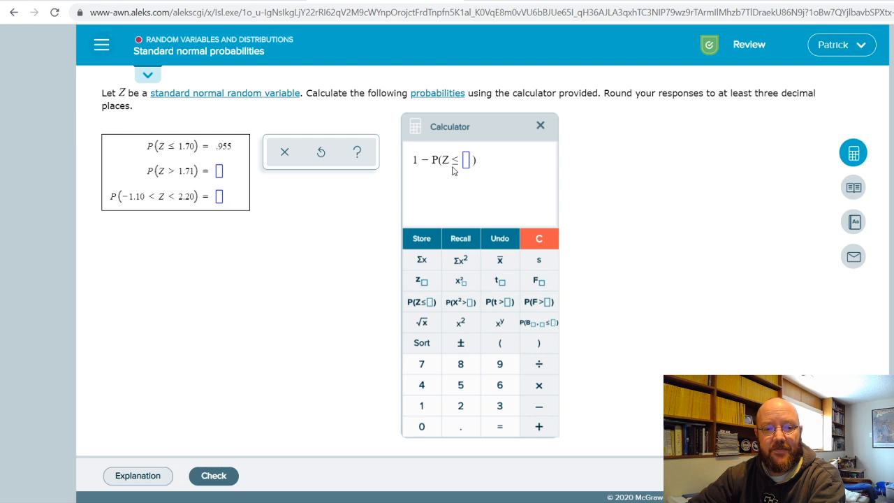
left_click(422, 406)
left_click(460, 426)
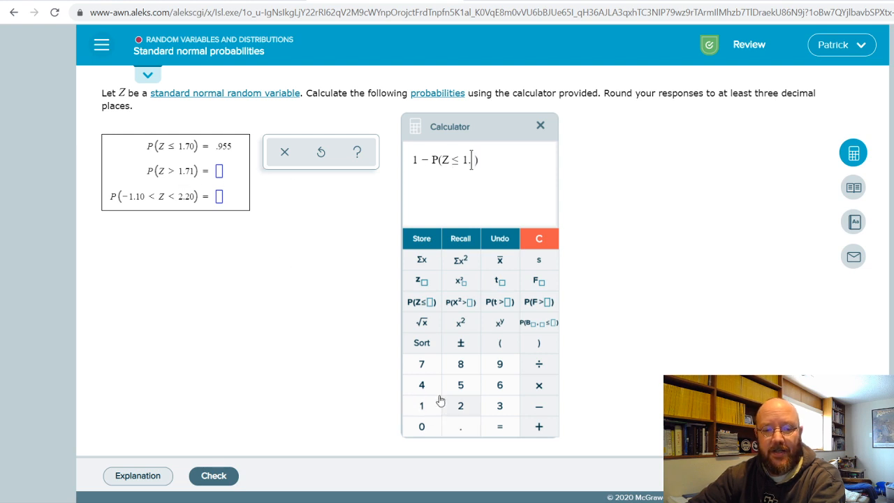
left_click(421, 364)
left_click(422, 406)
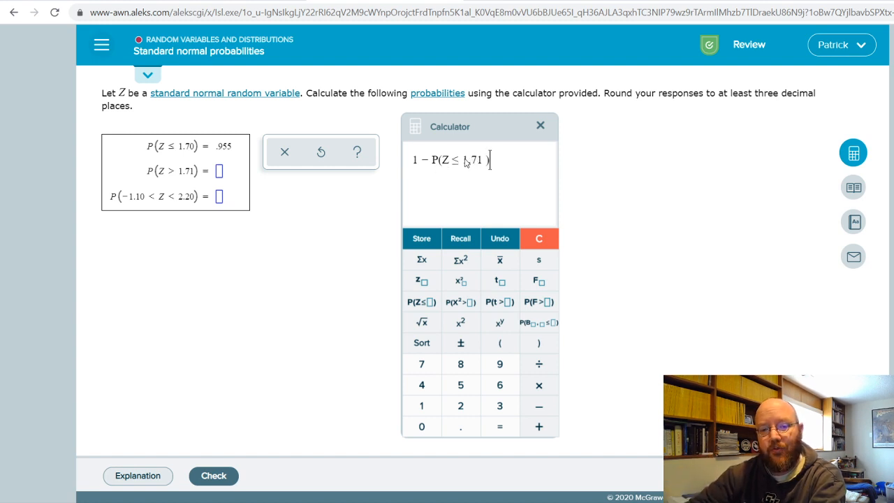
left_click(500, 427)
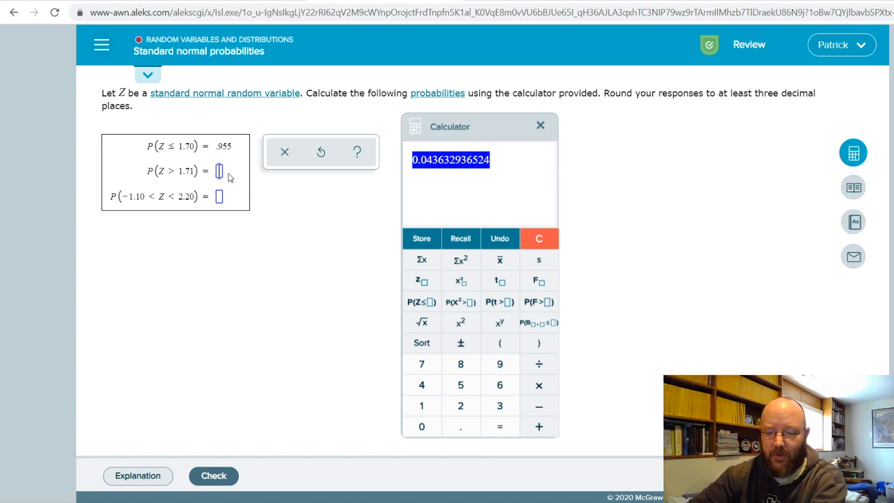
type(".044")
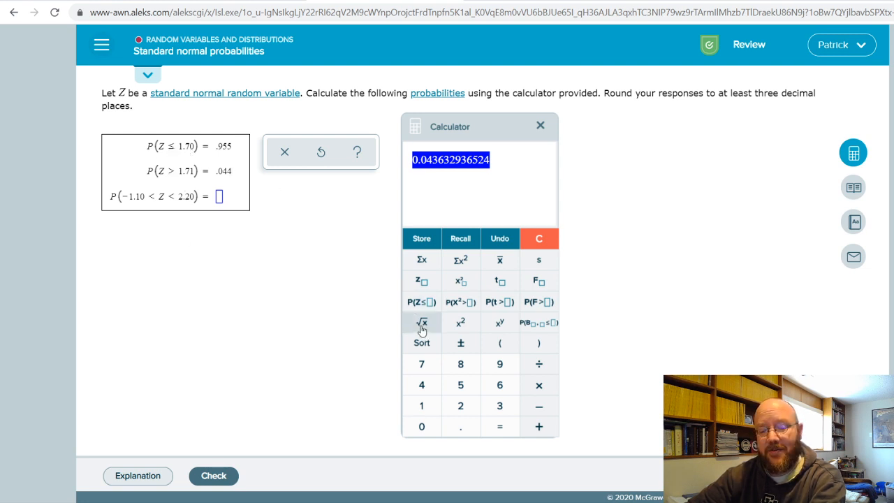
Step: Select the third answer box and enter the upper-bound probability P(Z ≤ 2.20)
left_click(219, 198)
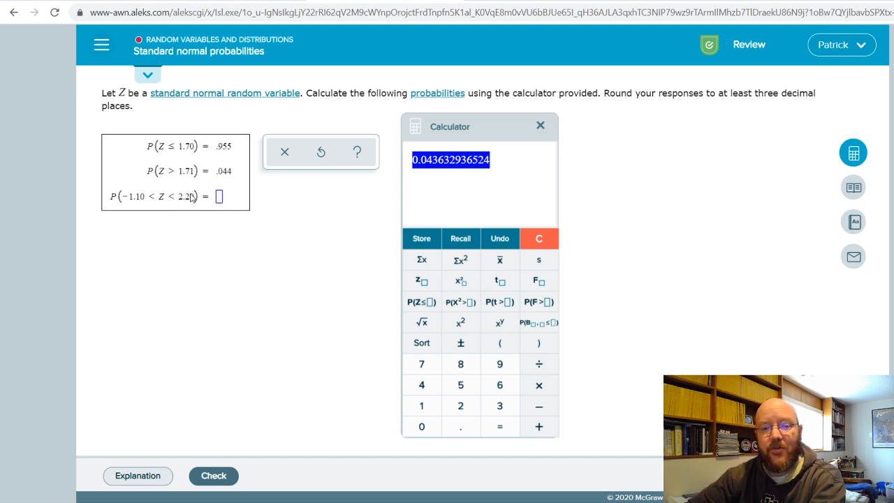
left_click(538, 238)
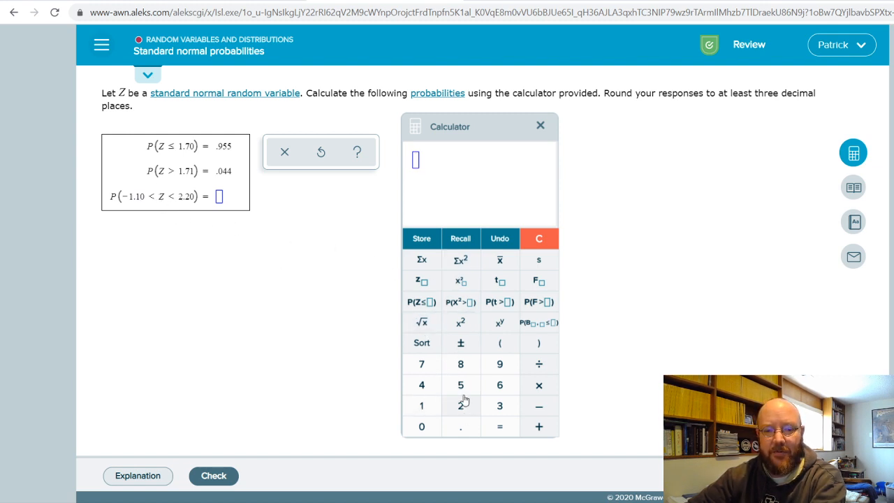
left_click(421, 302)
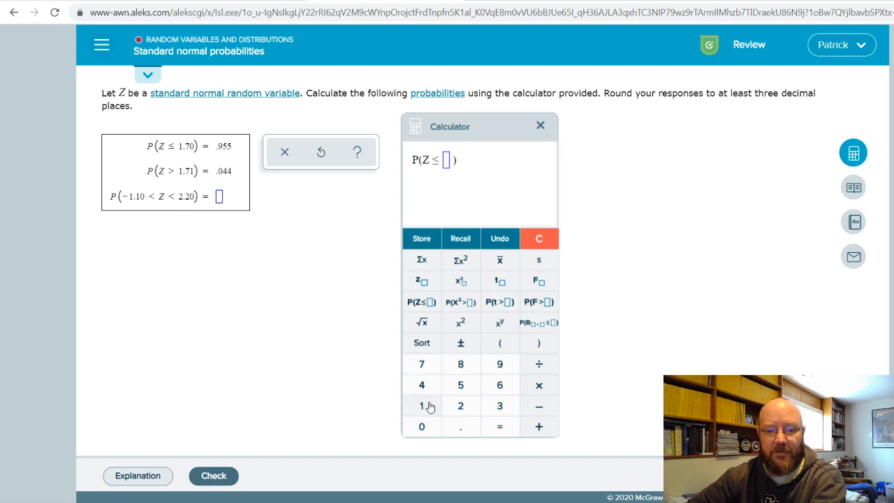
left_click(460, 406)
left_click(460, 426)
left_click(460, 405)
left_click(421, 426)
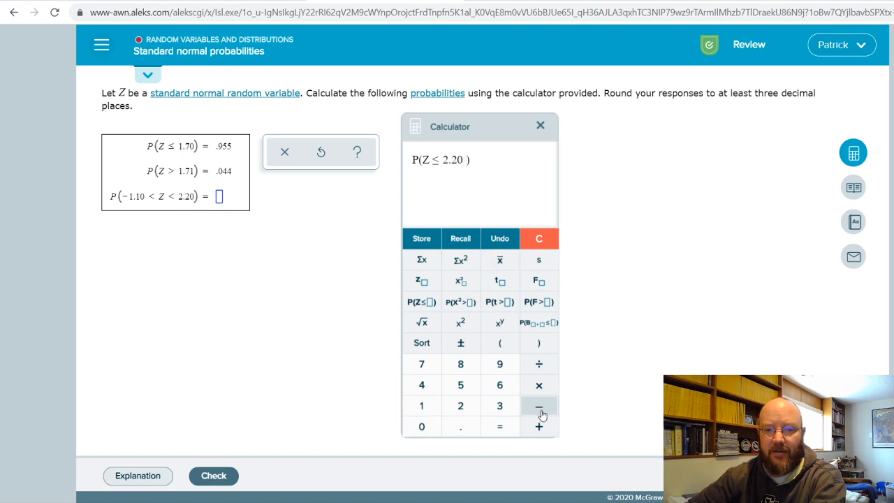
Step: Subtract P(Z ≤ −1.10) and evaluate the difference for the third answer .850
left_click(538, 406)
left_click(421, 301)
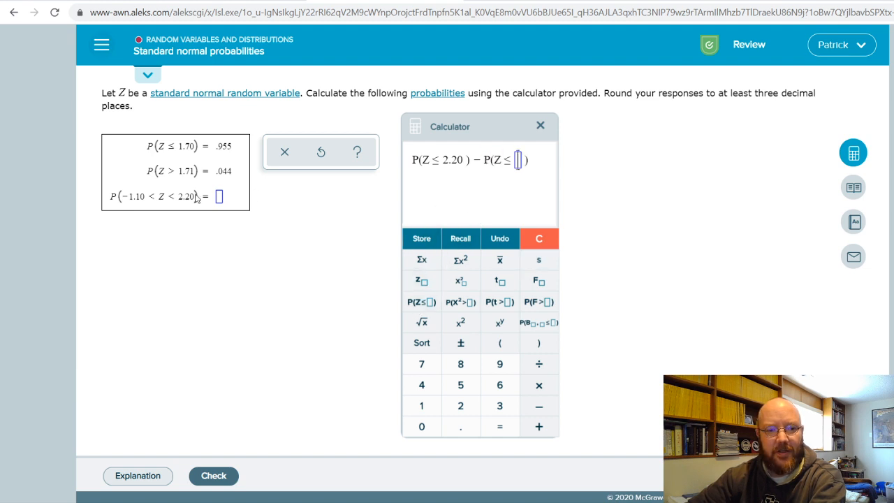
type("-")
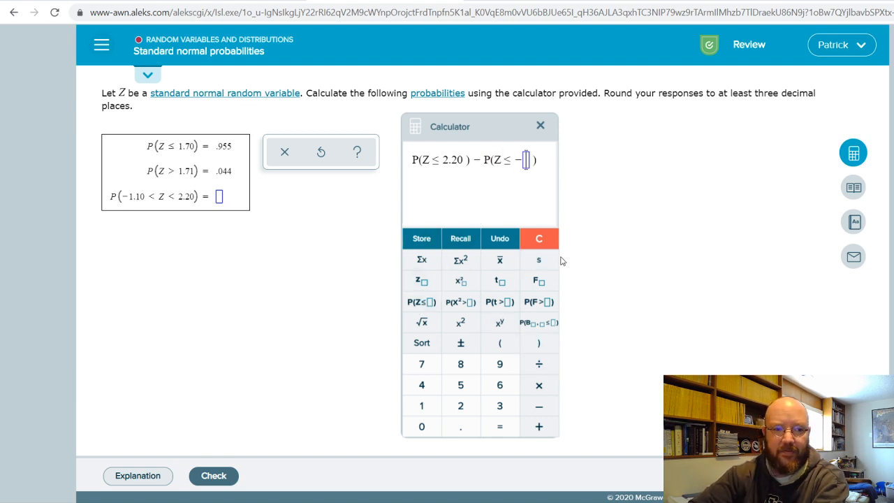
type("1.10")
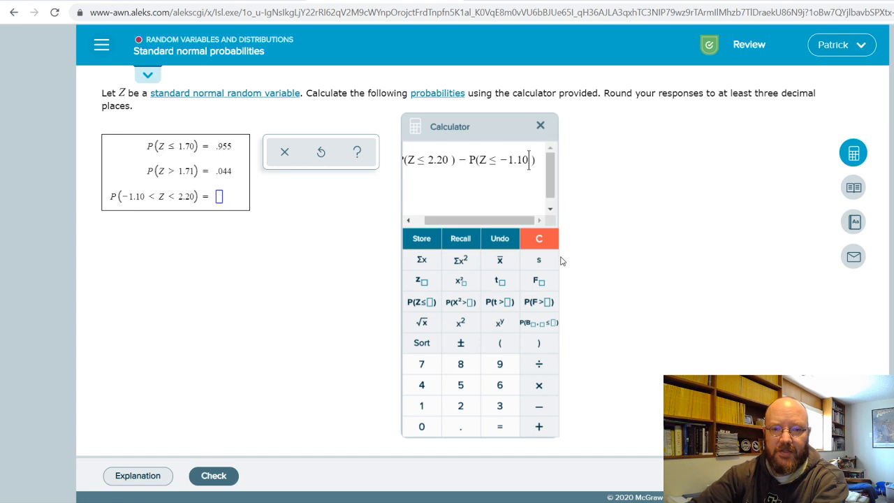
left_click(539, 161)
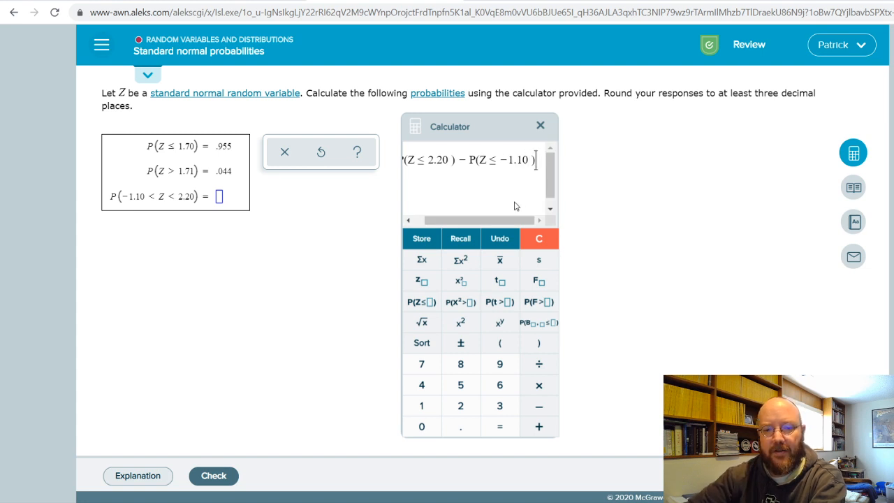
left_click_drag(503, 220, 529, 220)
key("Return")
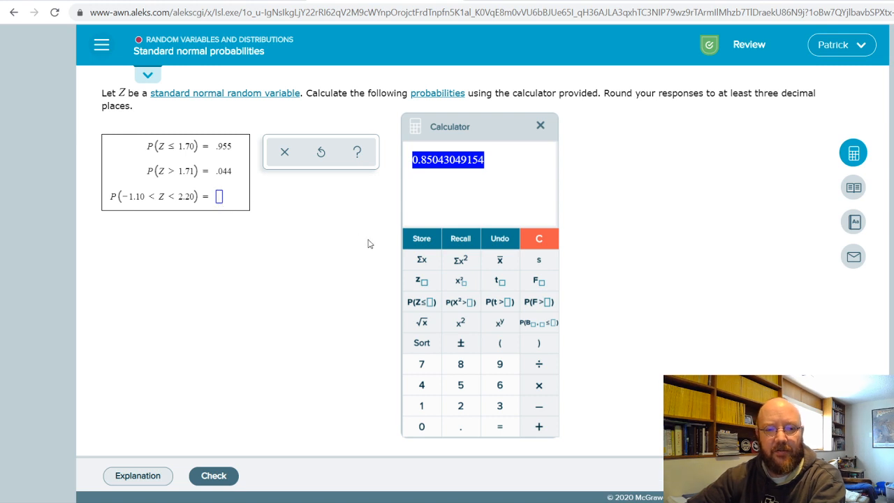
type(".85")
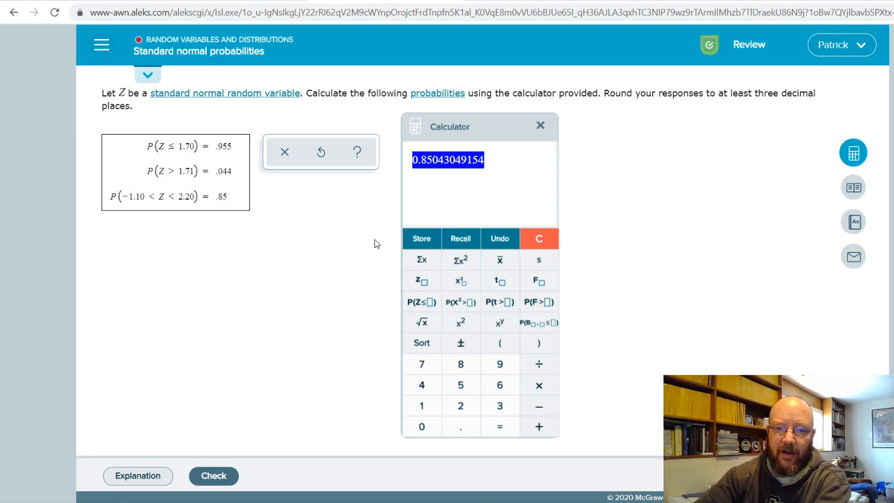
type("0")
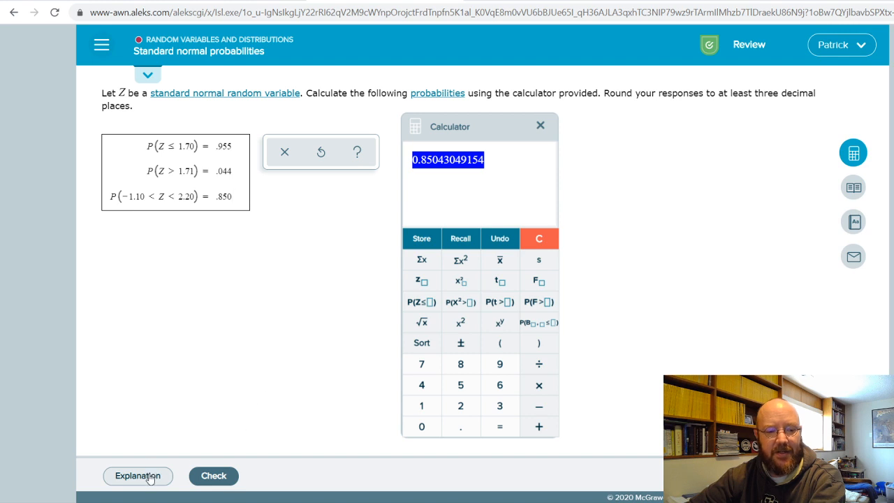
Step: Check the three answers as Correct and bring the calculator back beside the feedback
left_click(458, 213)
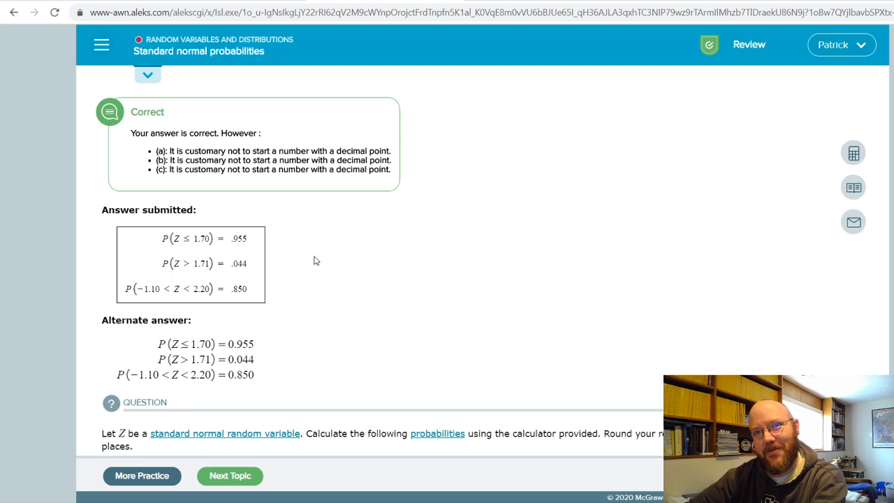
scroll(327, 271, "down", 2)
scroll(311, 249, "up", 2)
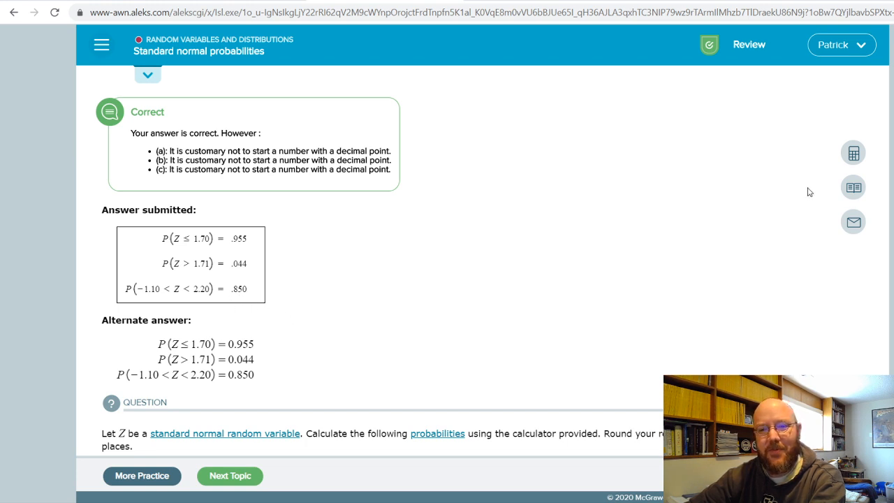
left_click(854, 153)
left_click_drag(712, 150, 512, 142)
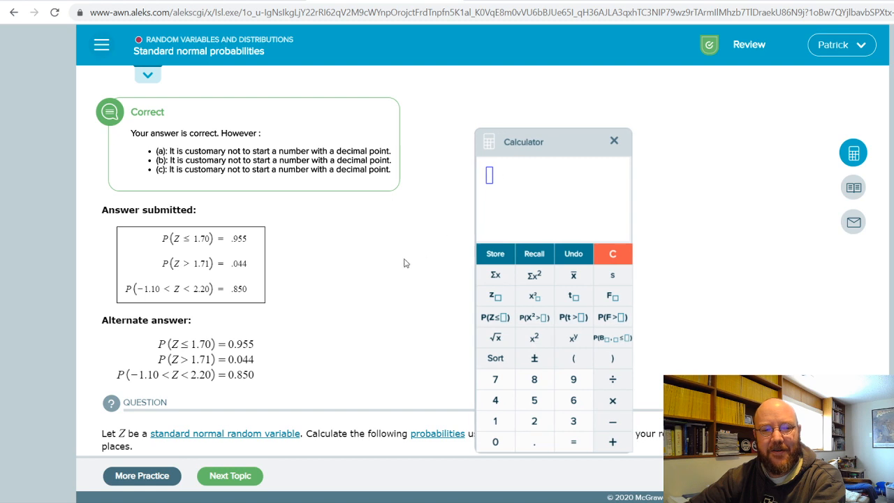